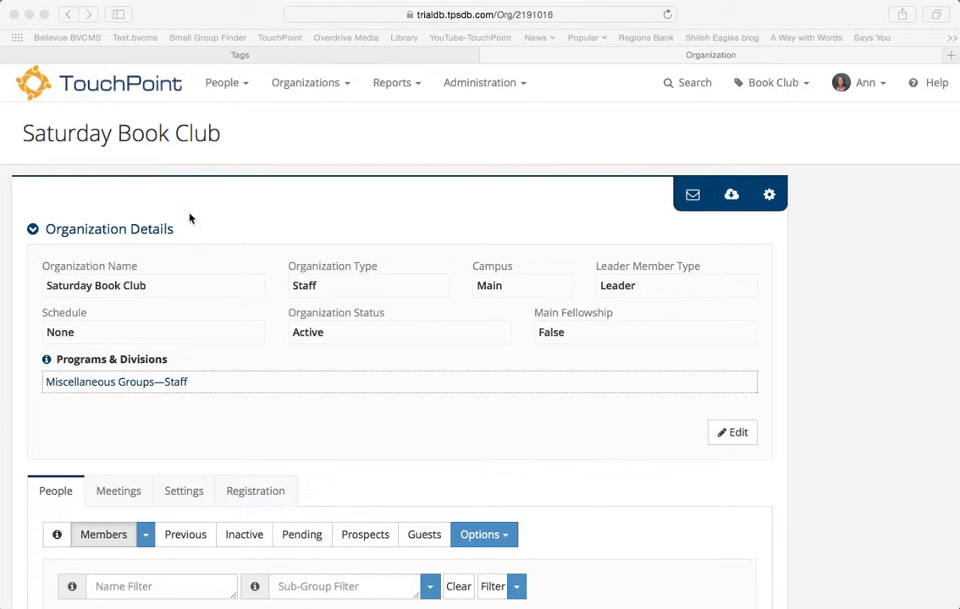
Step: Show the Saturday Book Club's Registration Messages settings, listing users notified on registration
{"action": "scroll", "coordinate": [274, 332], "scroll_direction": "down", "scroll_amount": 2}
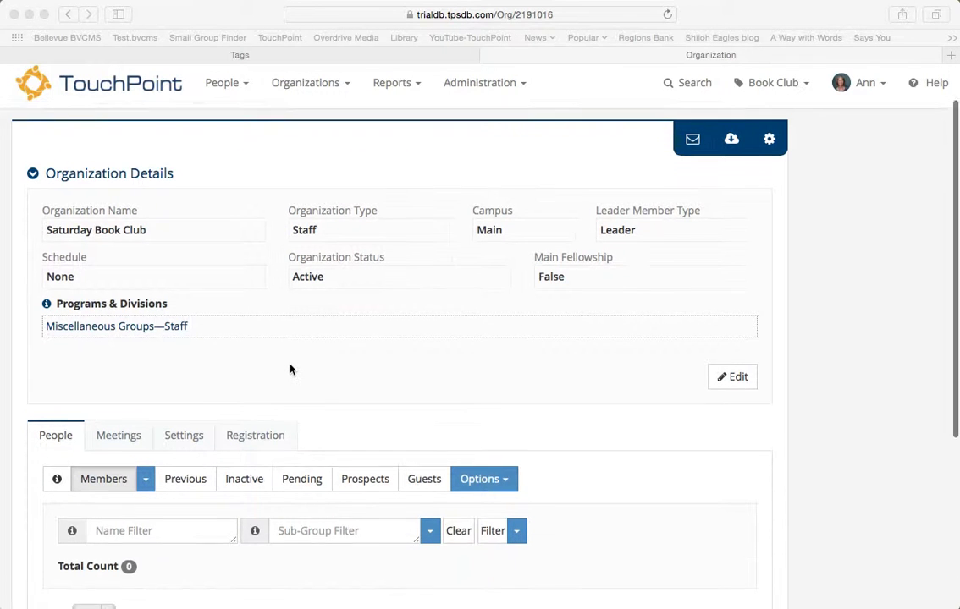
{"action": "left_click", "coordinate": [250, 430]}
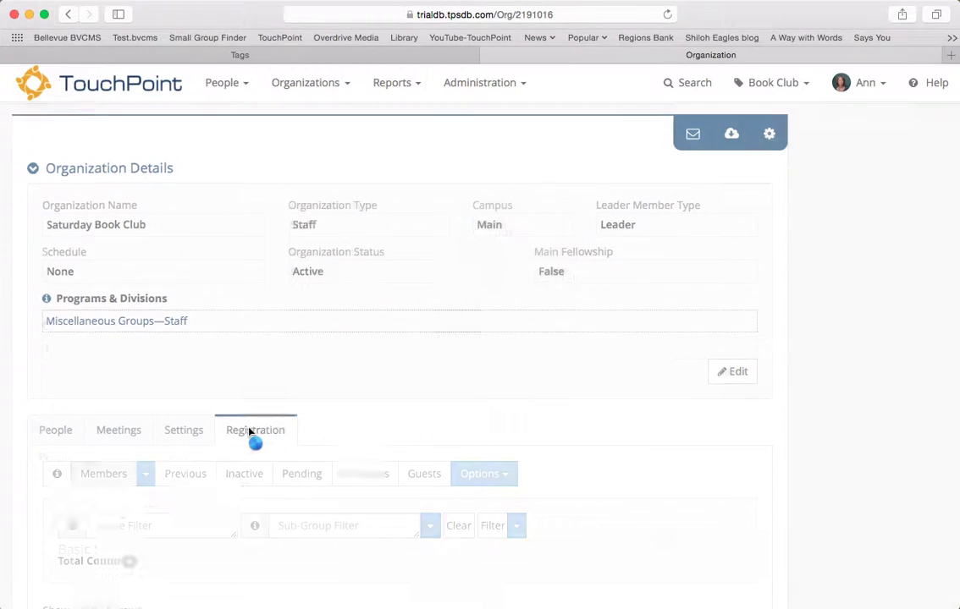
{"action": "scroll", "coordinate": [352, 469], "scroll_direction": "down", "scroll_amount": 5}
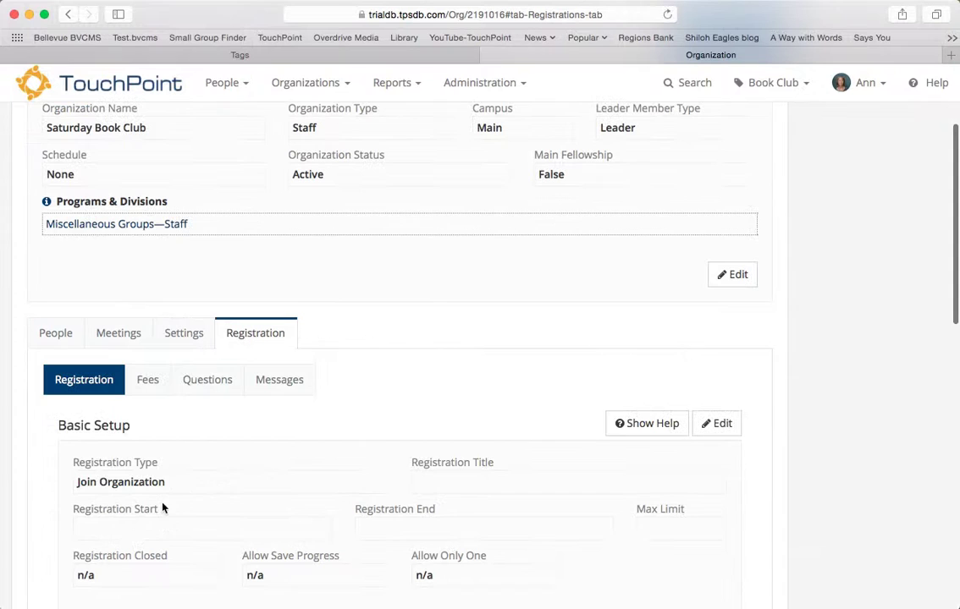
{"action": "left_click", "coordinate": [279, 380]}
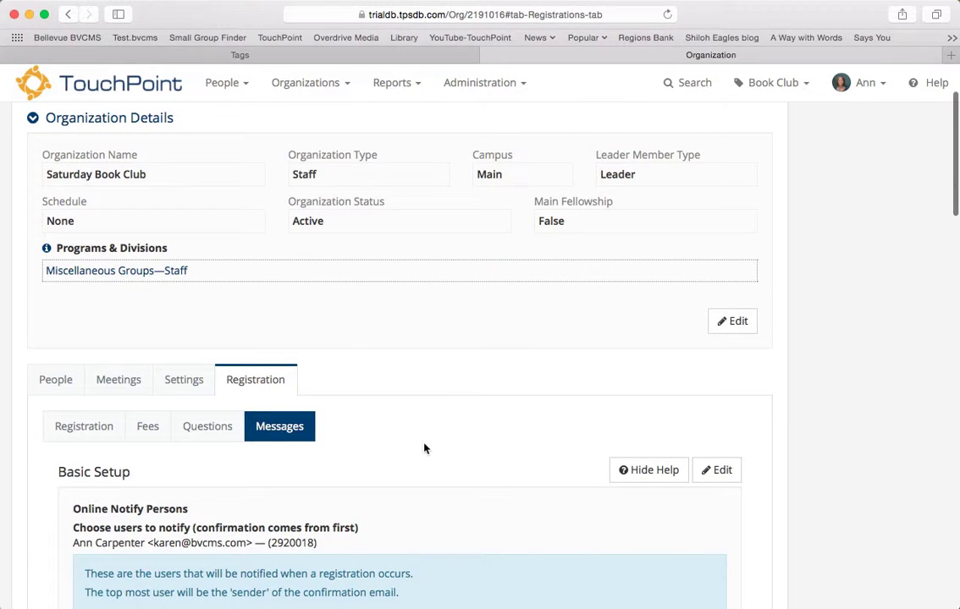
{"action": "scroll", "coordinate": [424, 449], "scroll_direction": "up", "scroll_amount": 3}
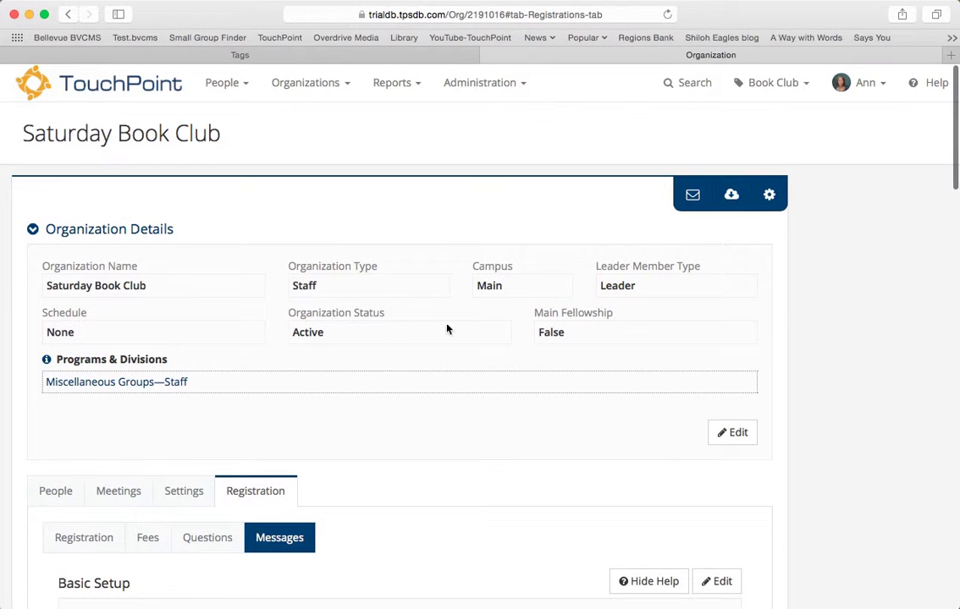
{"action": "left_click", "coordinate": [488, 11]}
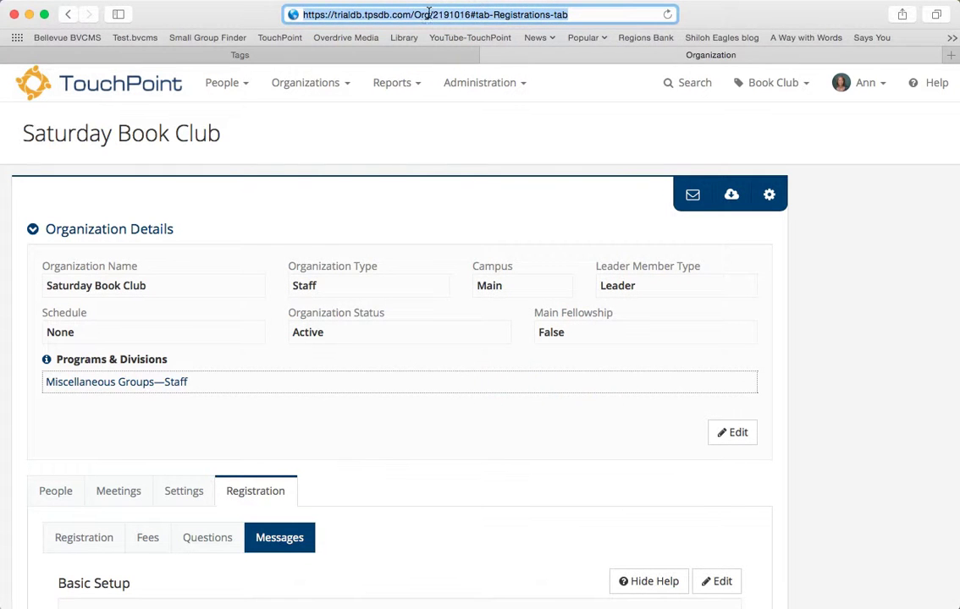
{"action": "left_click_drag", "start_coordinate": [433, 15], "coordinate": [470, 15]}
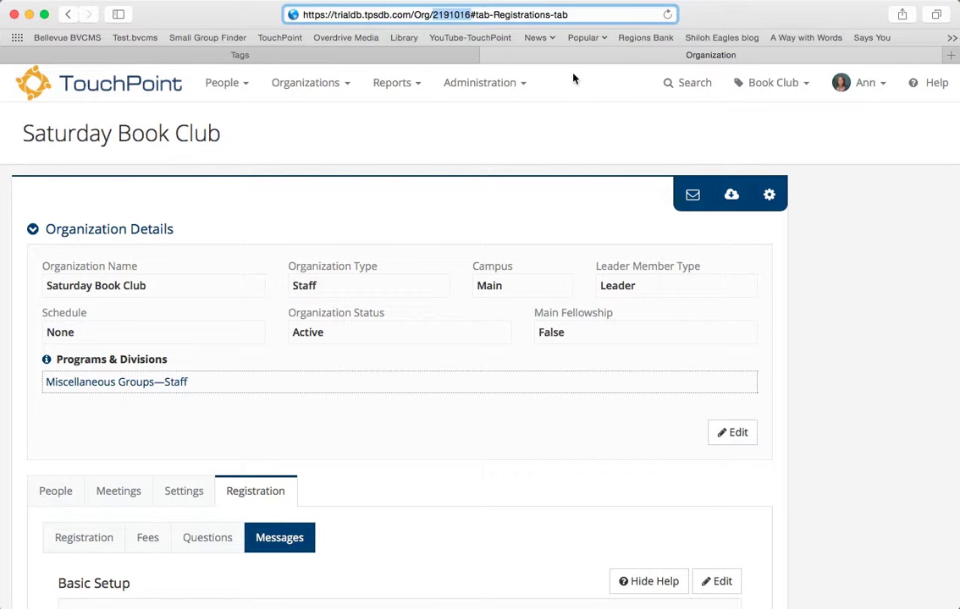
{"action": "left_click", "coordinate": [570, 125]}
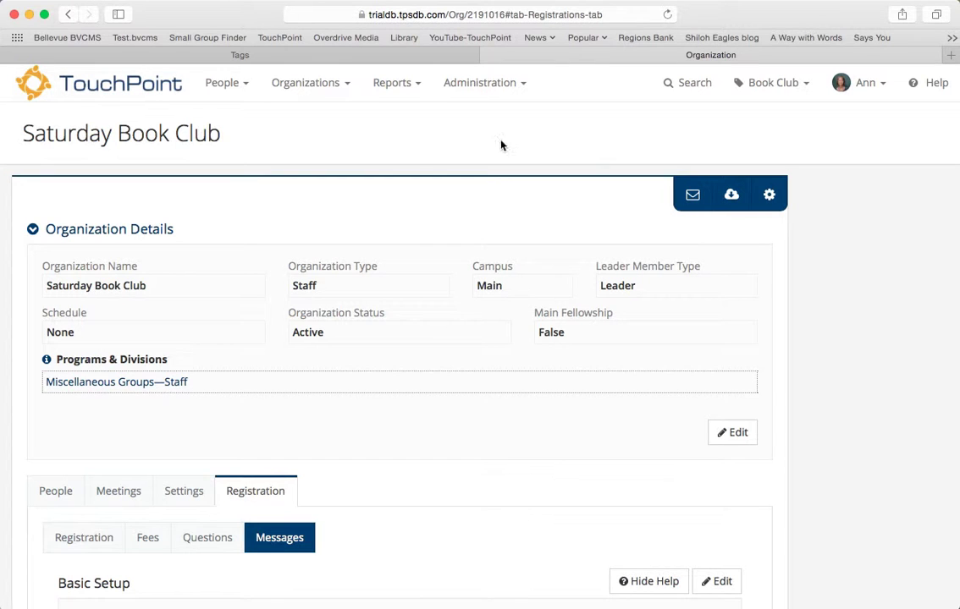
Step: From the saved Book Club tag, compose an email to its 3 individuals
{"action": "left_click", "coordinate": [237, 84]}
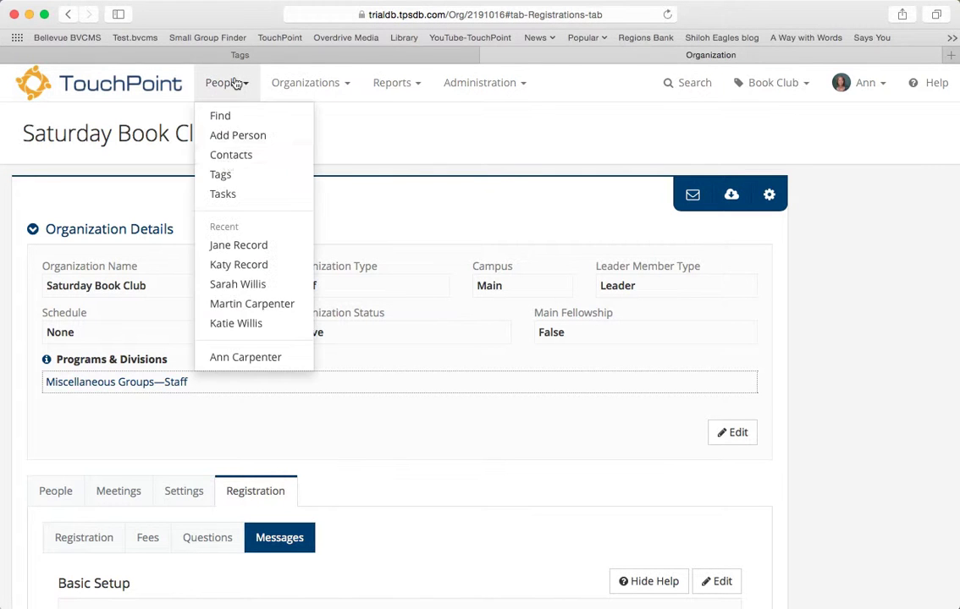
{"action": "left_click", "coordinate": [225, 176]}
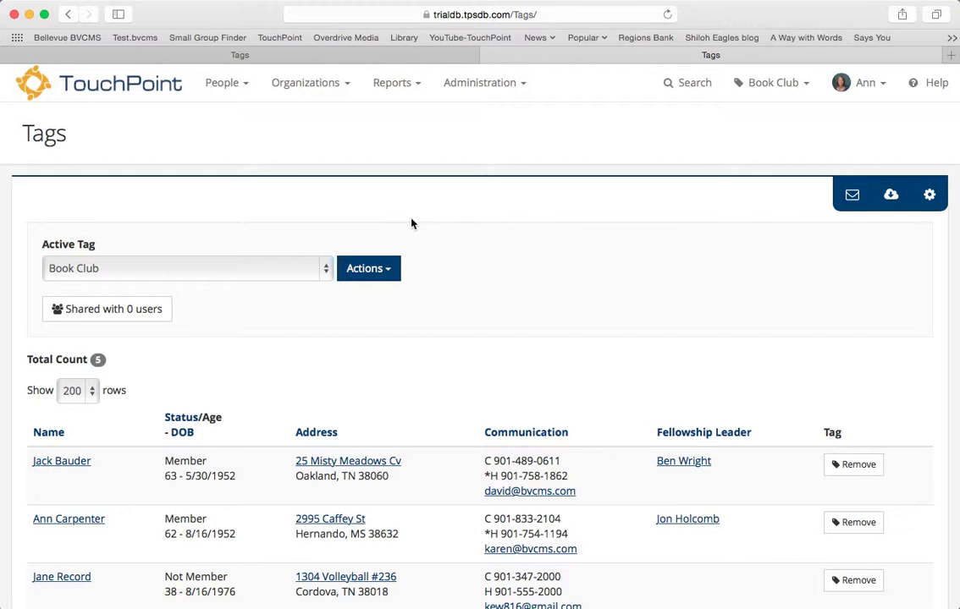
{"action": "left_click", "coordinate": [850, 197]}
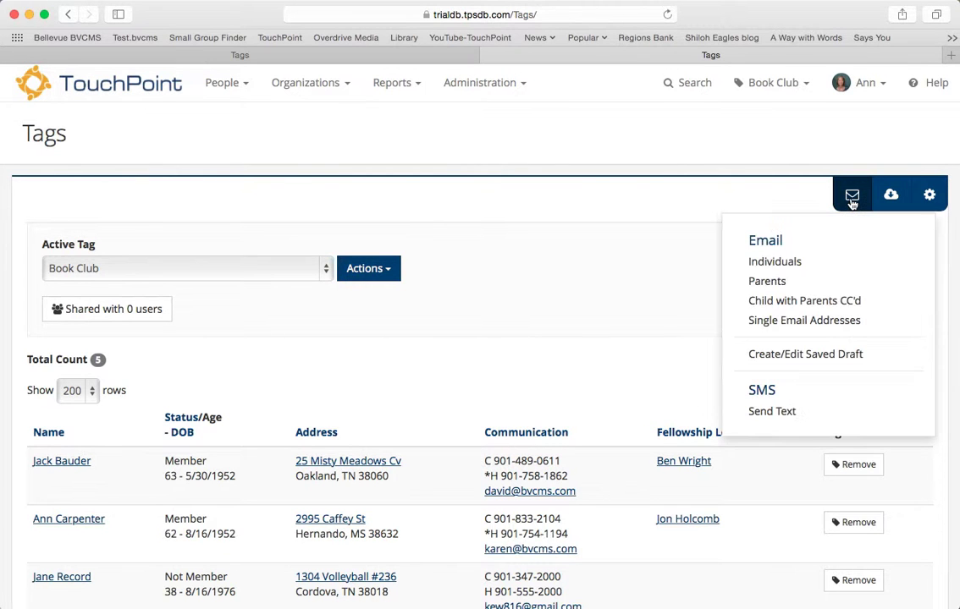
{"action": "left_click", "coordinate": [756, 264]}
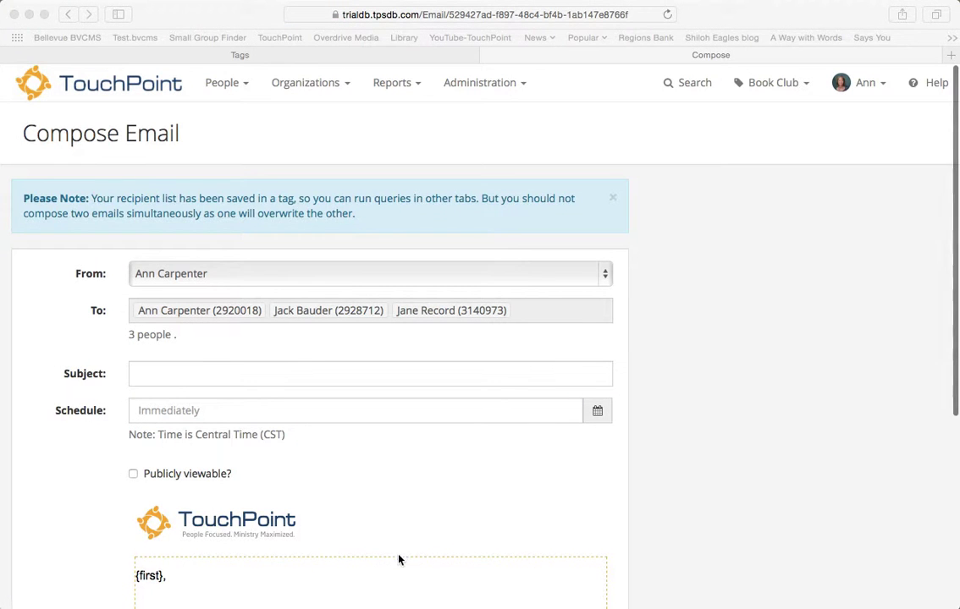
Step: Enter the subject 'Book Club' and open the message body in the HTML editor
{"action": "left_click", "coordinate": [172, 369]}
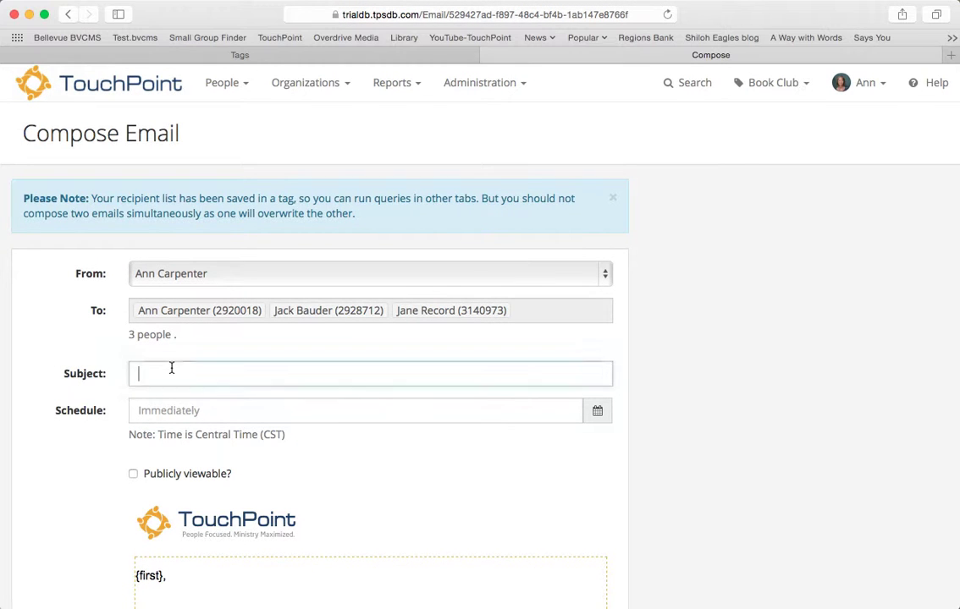
{"action": "type", "text": "Bo"}
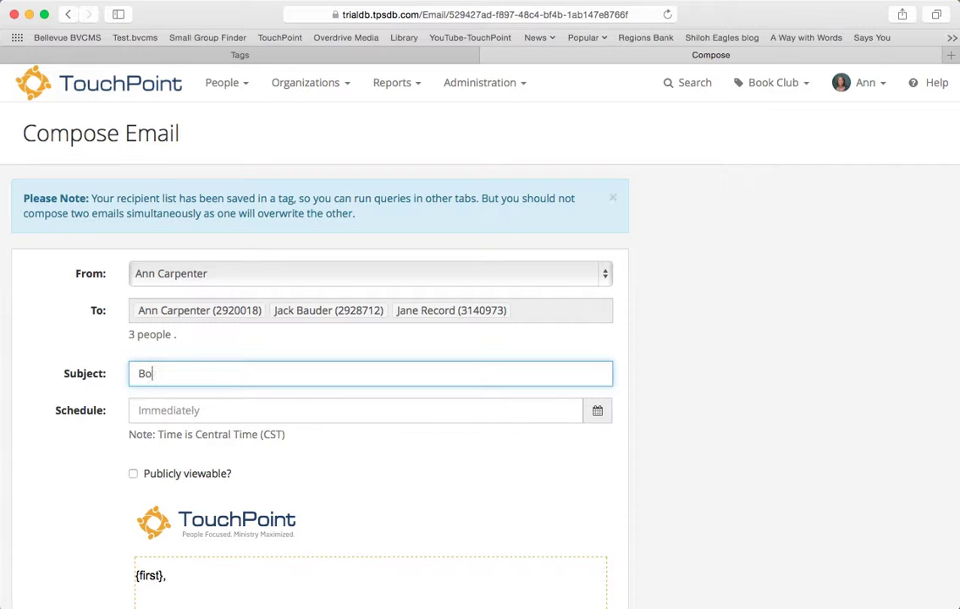
{"action": "type", "text": "ok Club"}
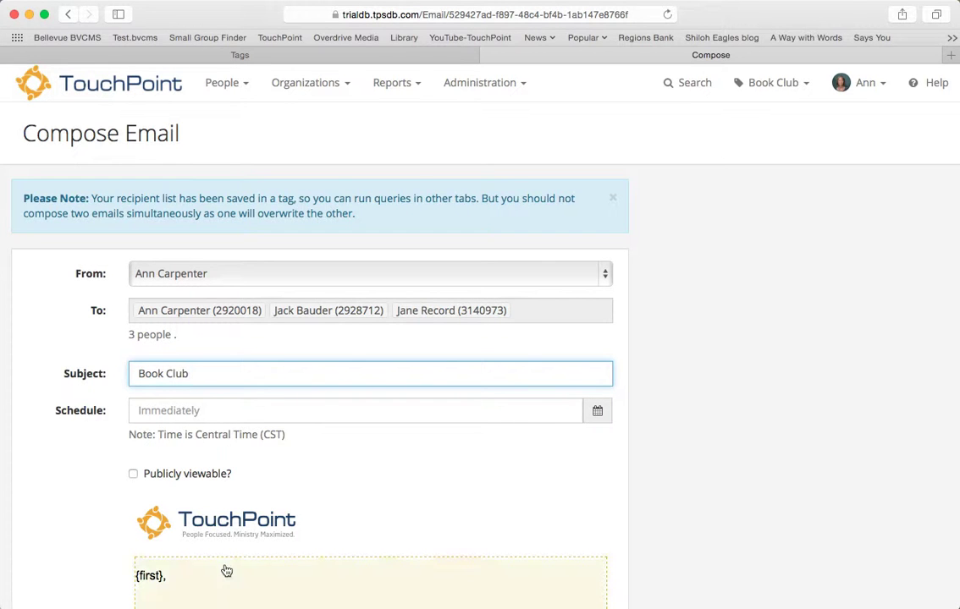
{"action": "left_click", "coordinate": [220, 580]}
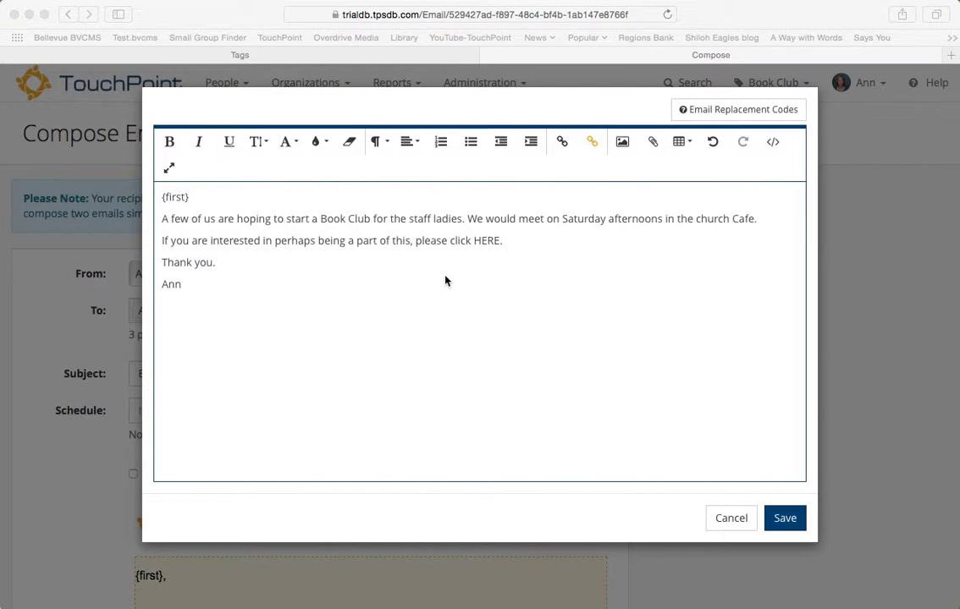
Step: Select just the word HERE in the 'please click HERE' line
{"action": "left_click", "coordinate": [481, 242]}
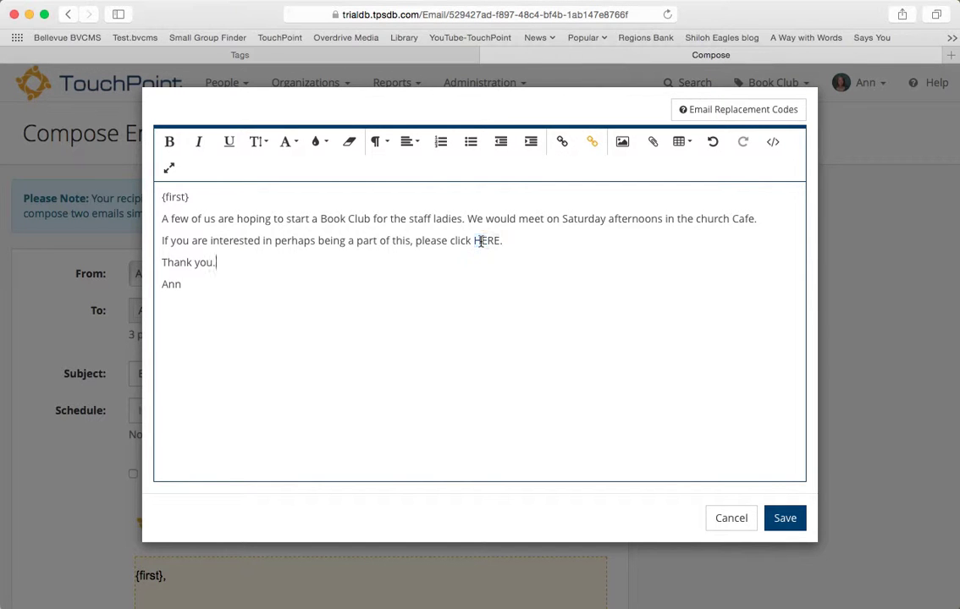
{"action": "double_click", "coordinate": [479, 242]}
{"action": "left_click", "coordinate": [413, 240]}
{"action": "left_click_drag", "start_coordinate": [413, 241], "coordinate": [498, 237]}
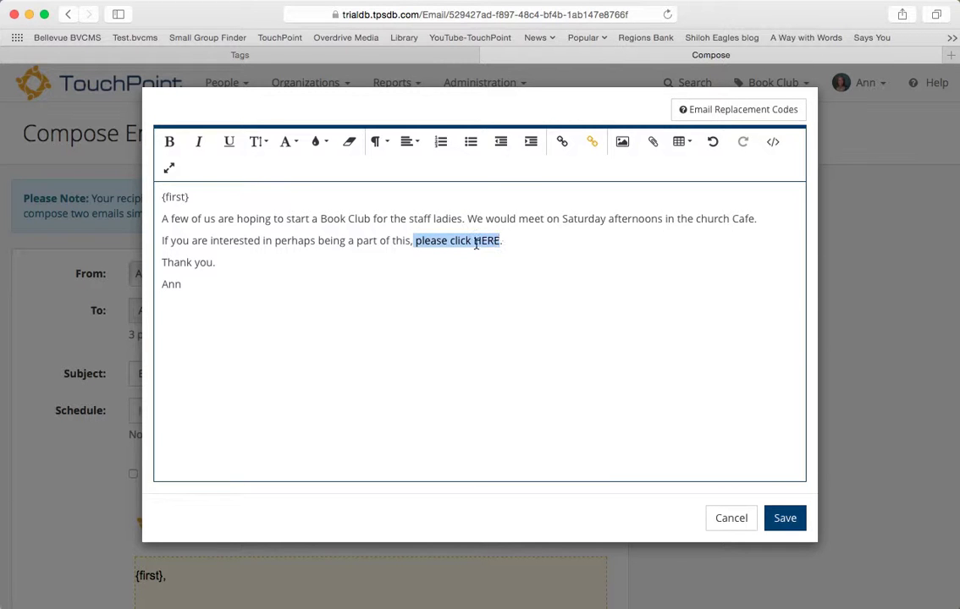
{"action": "left_click", "coordinate": [481, 242]}
{"action": "double_click", "coordinate": [484, 242]}
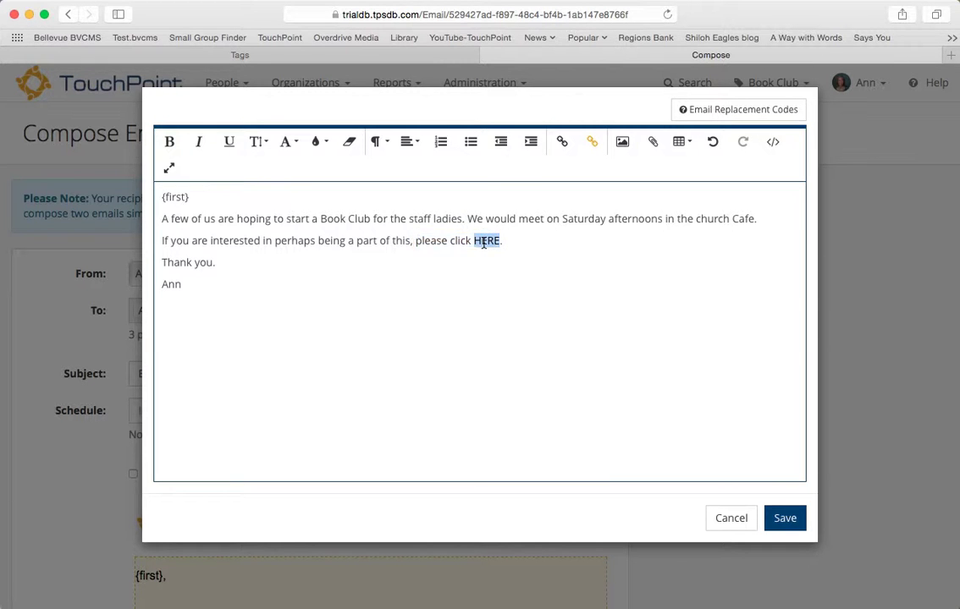
Step: Start a Vote Link special link on HERE for organization 2191016
{"action": "left_click", "coordinate": [595, 140]}
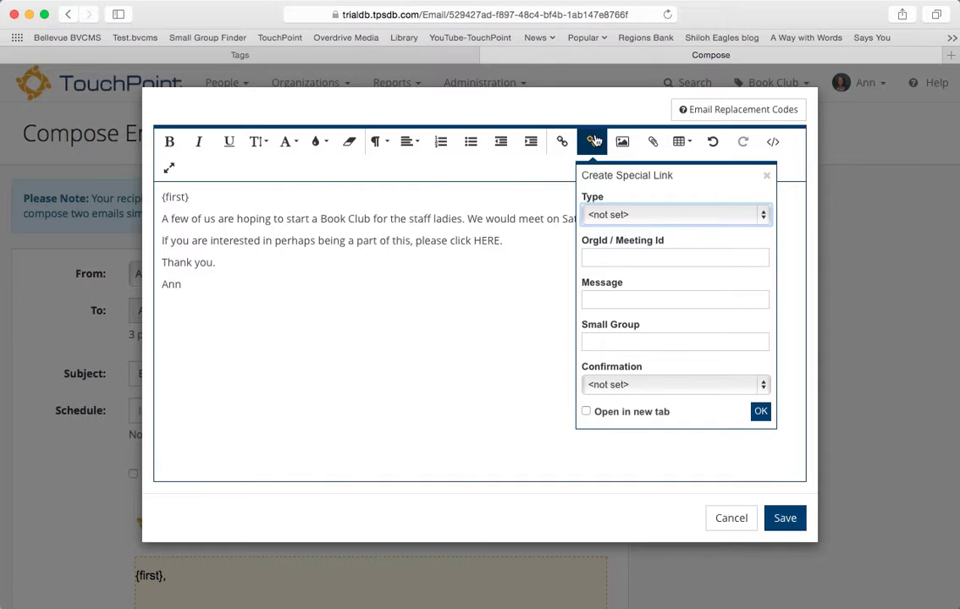
{"action": "left_click", "coordinate": [763, 217]}
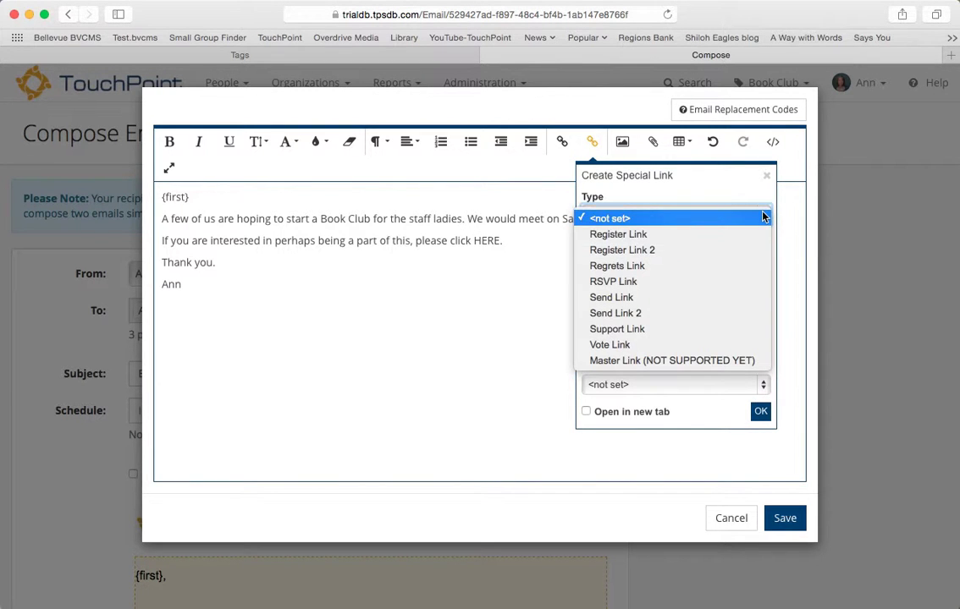
{"action": "left_click", "coordinate": [611, 345]}
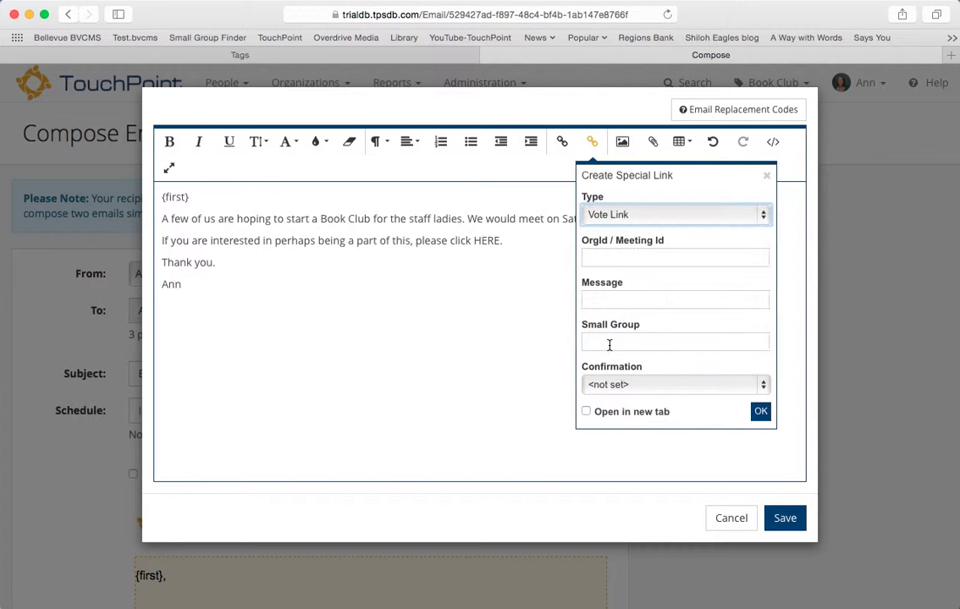
{"action": "left_click", "coordinate": [597, 252]}
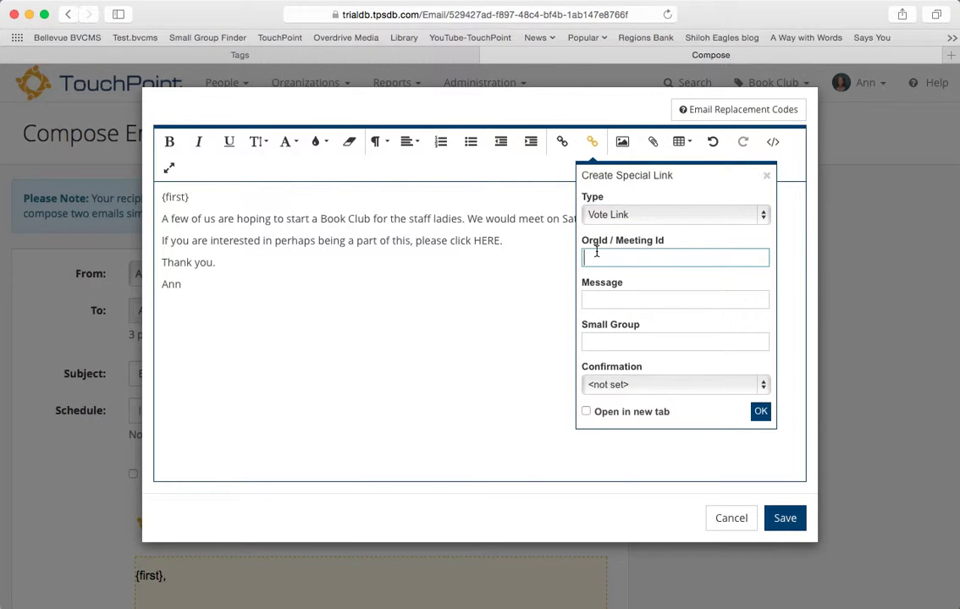
{"action": "type", "text": "2191016"}
Step: Set message 'Great. Watch for further information.', subgroup 'interested', no confirmation, new tab, and apply
{"action": "left_click", "coordinate": [611, 299]}
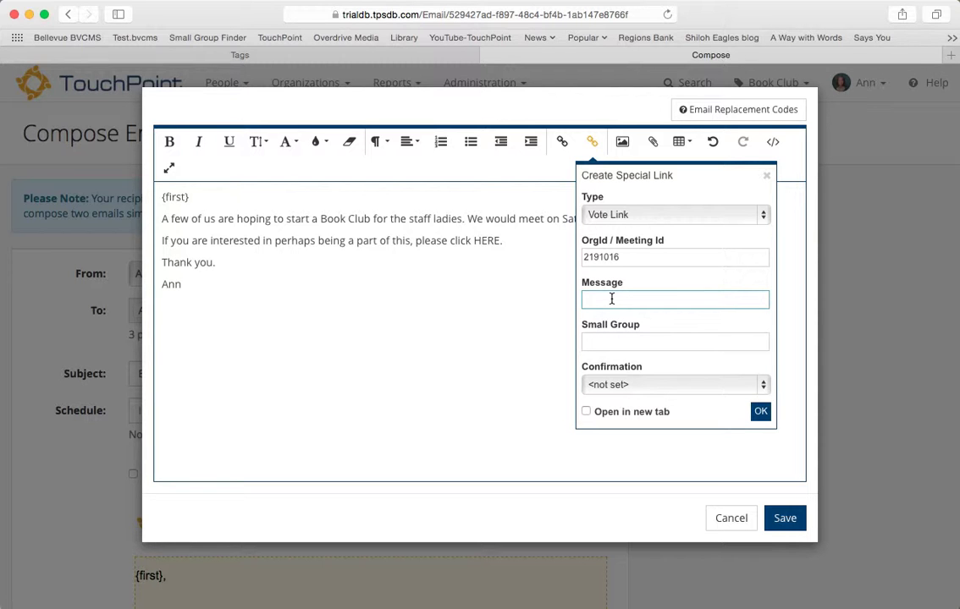
{"action": "type", "text": "Great. Watch for further information"}
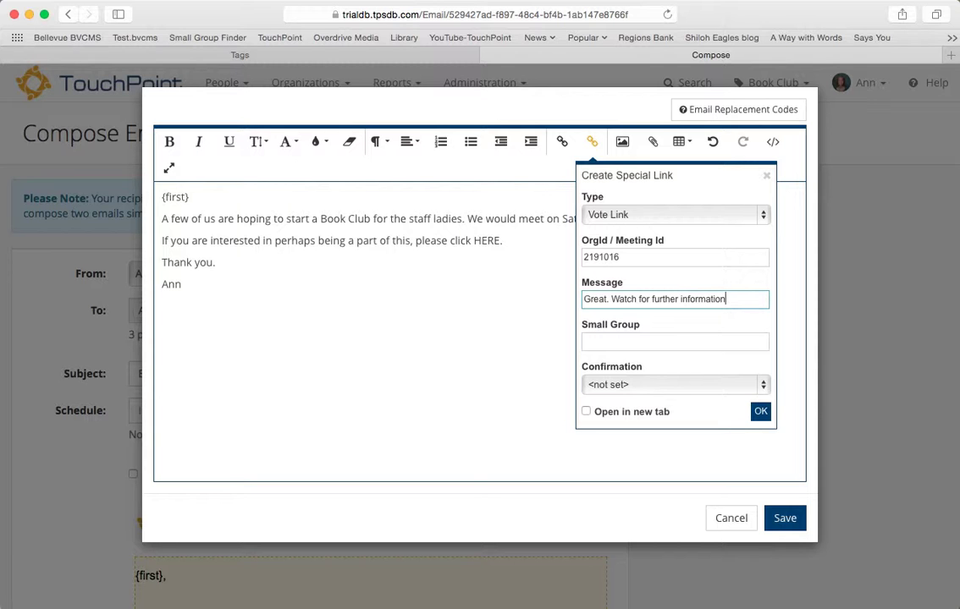
{"action": "type", "text": "."}
{"action": "left_click", "coordinate": [627, 341]}
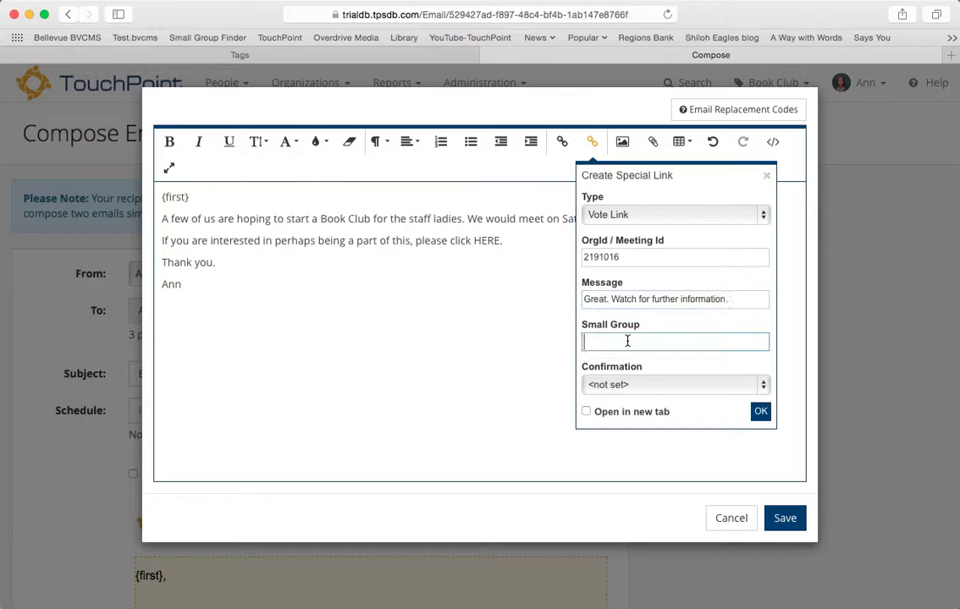
{"action": "type", "text": "interested"}
{"action": "left_click", "coordinate": [762, 386]}
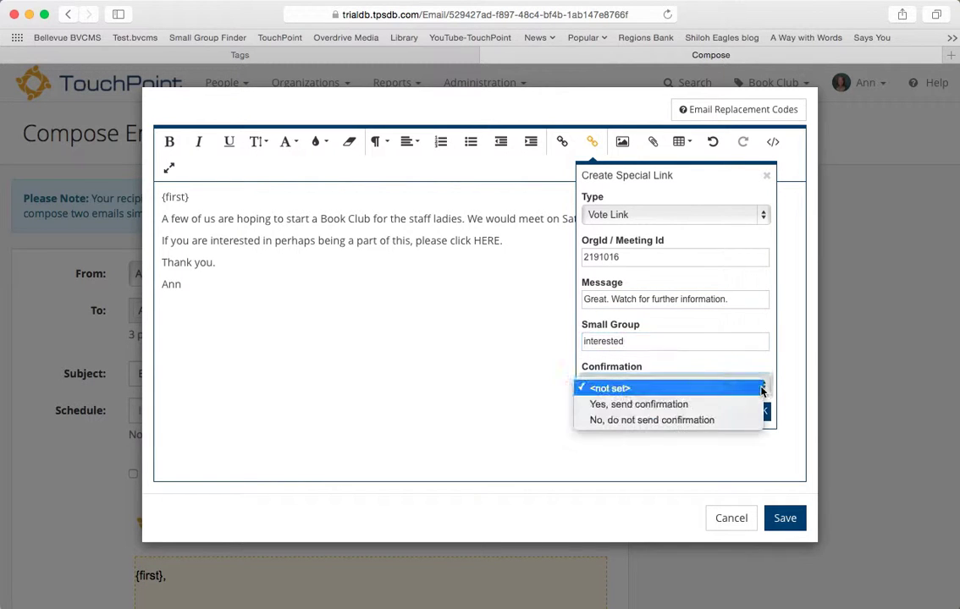
{"action": "left_click", "coordinate": [707, 419]}
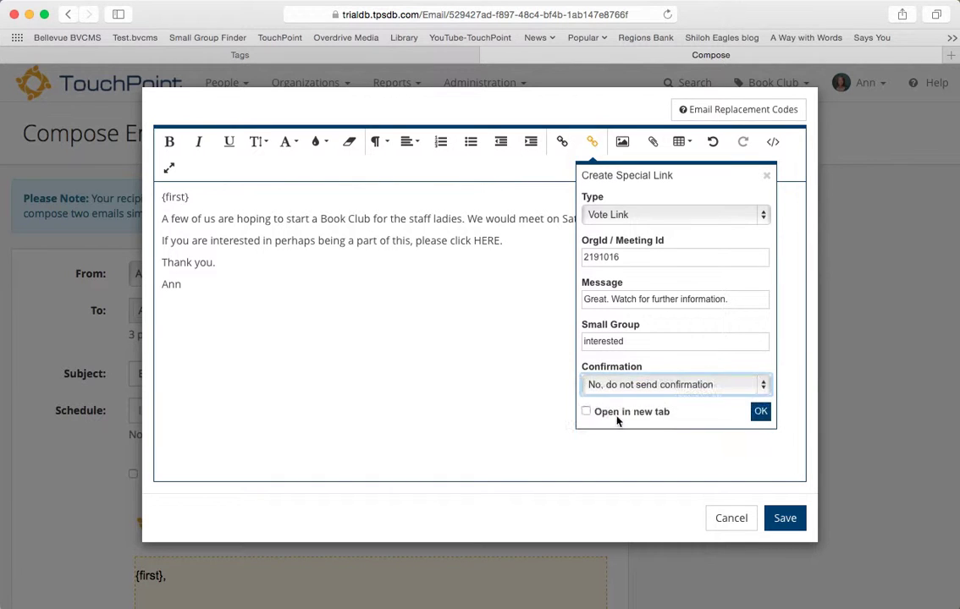
{"action": "left_click", "coordinate": [586, 413]}
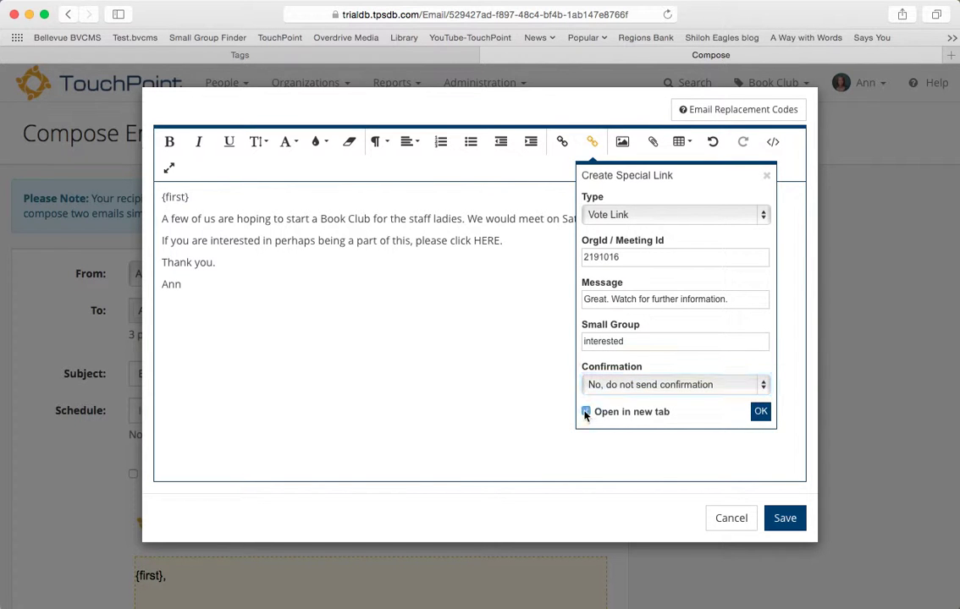
{"action": "left_click", "coordinate": [760, 412]}
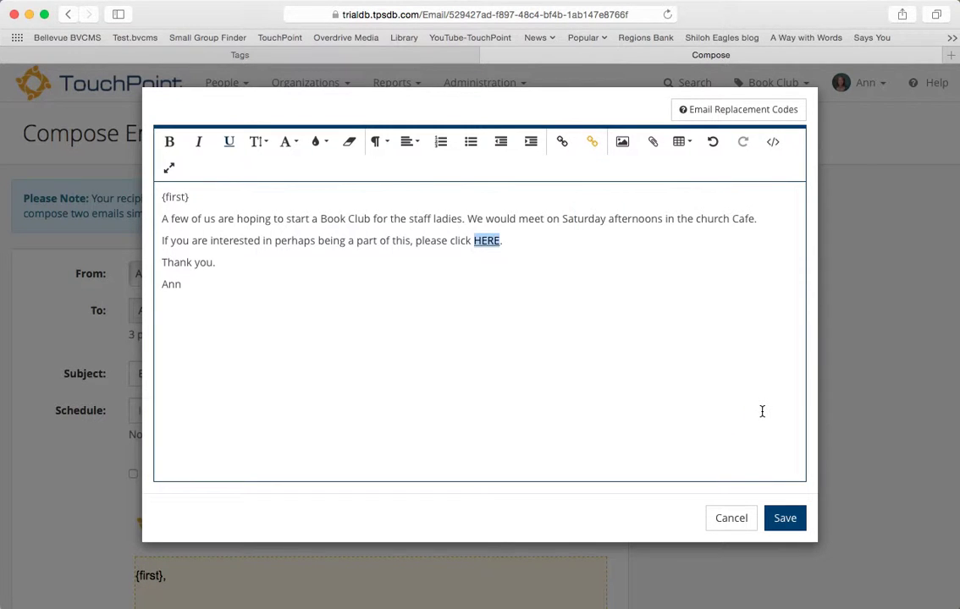
Step: Save the edited body and send the Book Club email
{"action": "left_click", "coordinate": [786, 518]}
{"action": "scroll", "coordinate": [433, 440], "scroll_direction": "down", "scroll_amount": 5}
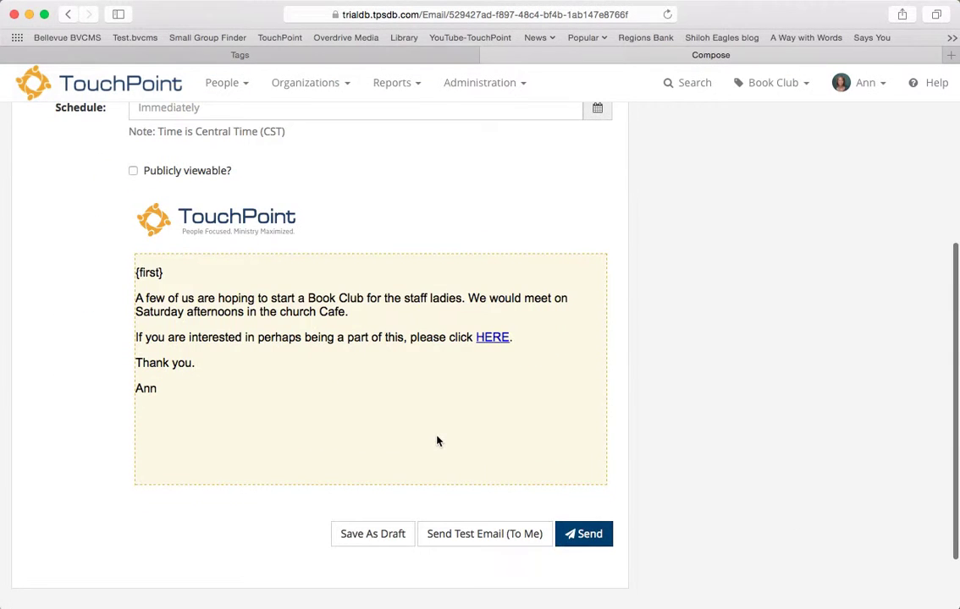
{"action": "left_click", "coordinate": [585, 539]}
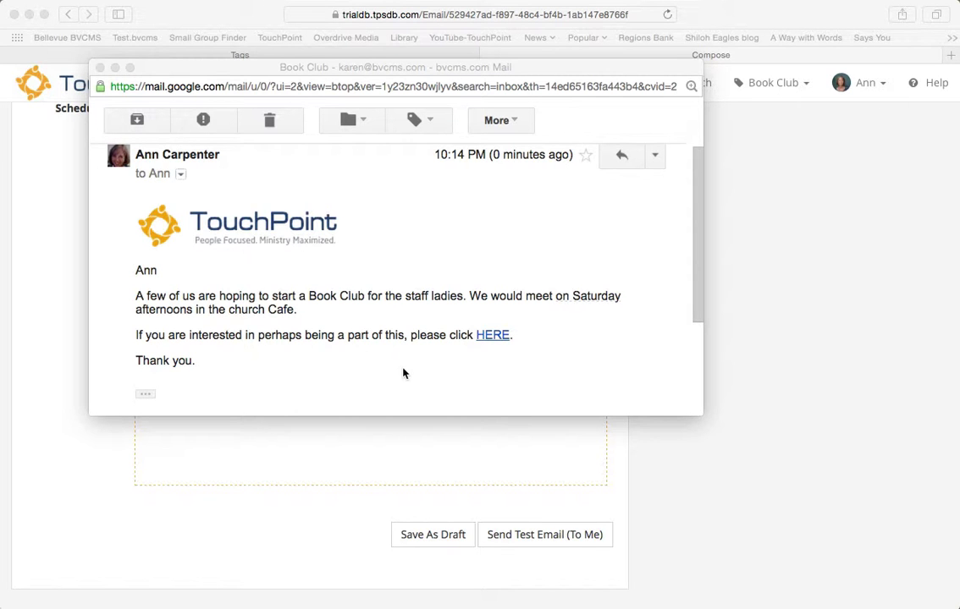
Step: Follow the HERE vote link in the received Book Club email
{"action": "left_click", "coordinate": [492, 336]}
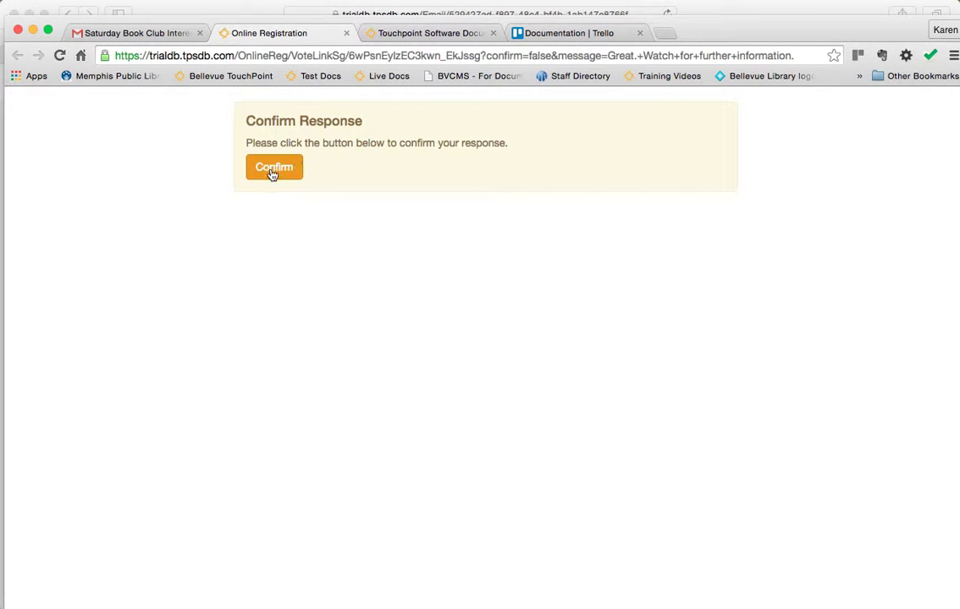
Step: Confirm the vote response on the Confirm Response page
{"action": "left_click", "coordinate": [273, 173]}
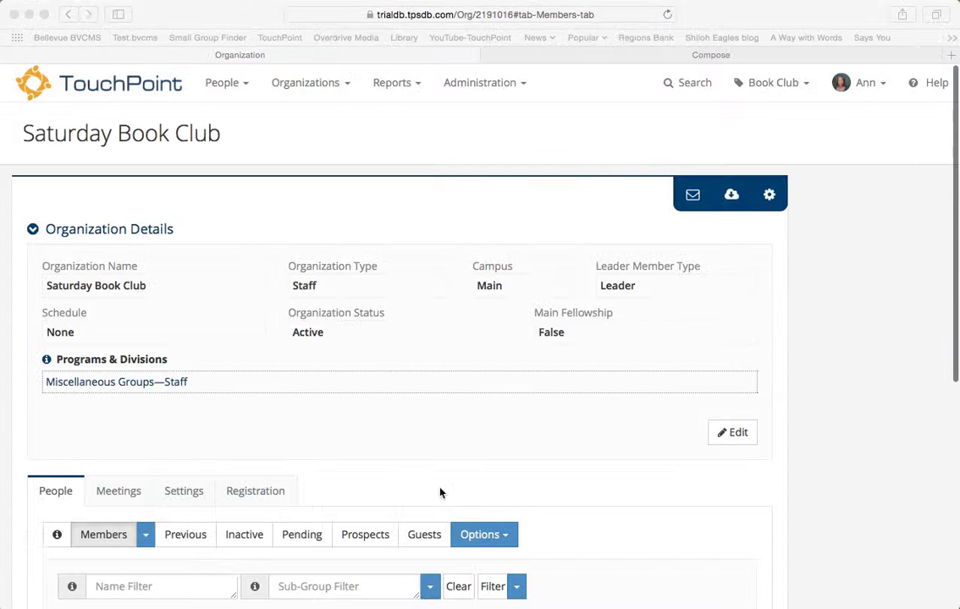
Step: Scroll down to the Saturday Book Club Members list showing its single member
{"action": "scroll", "coordinate": [417, 472], "scroll_direction": "down", "scroll_amount": 5}
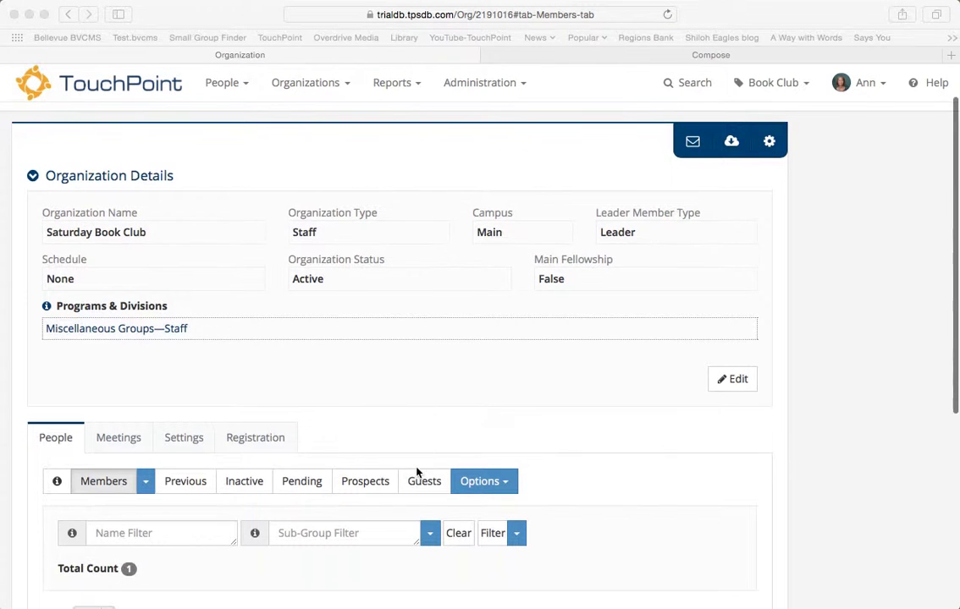
{"action": "scroll", "coordinate": [417, 472], "scroll_direction": "down", "scroll_amount": 3}
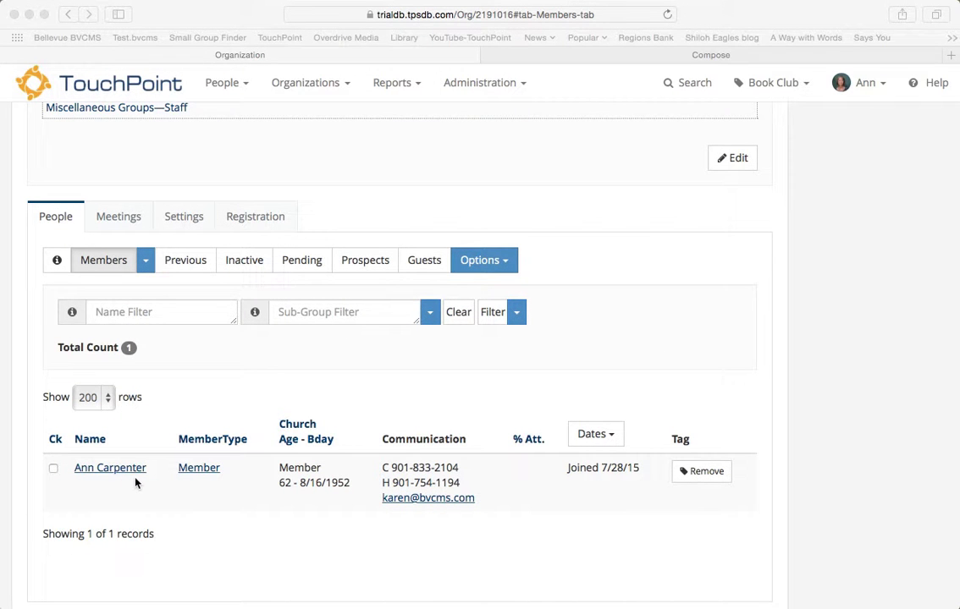
{"action": "left_click", "coordinate": [196, 474]}
{"action": "left_click", "coordinate": [195, 474]}
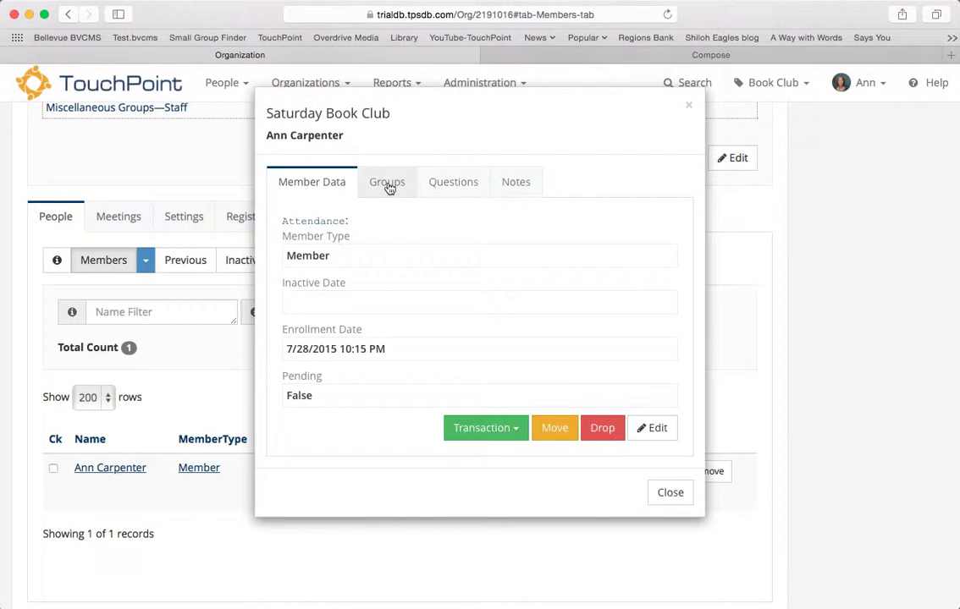
{"action": "left_click", "coordinate": [388, 183]}
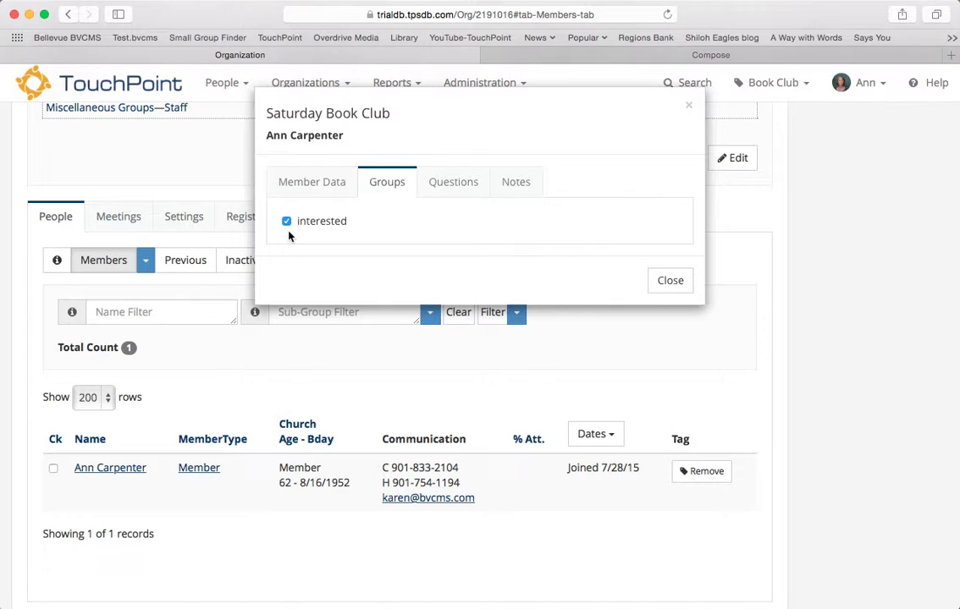
{"action": "left_click", "coordinate": [670, 282]}
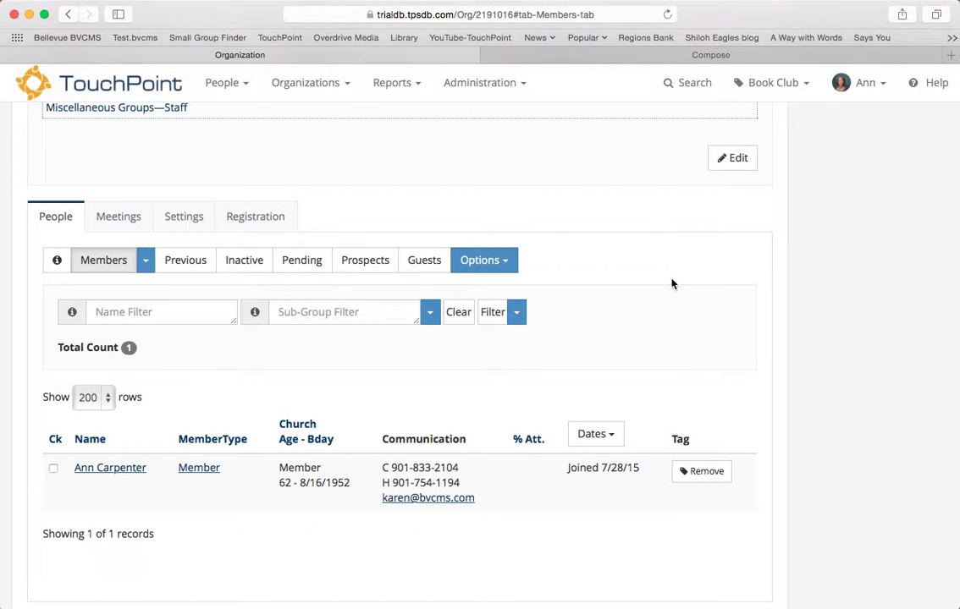